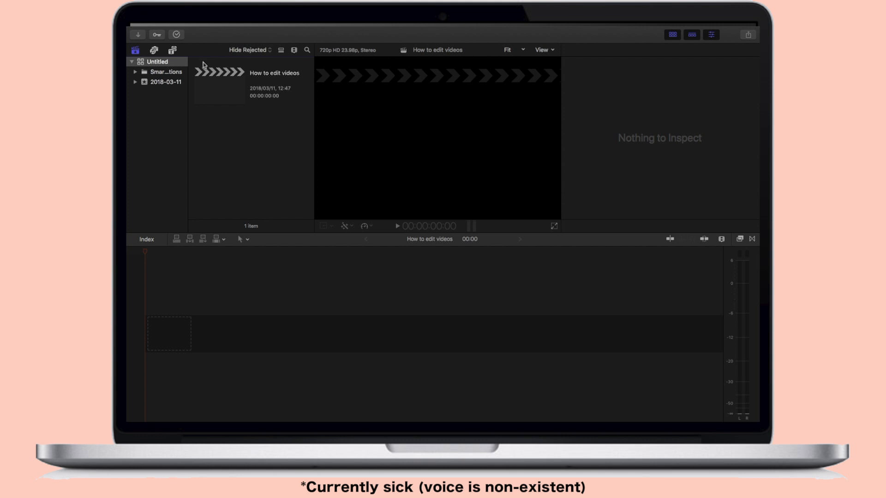
Import FARMER'S MARKET.mov from the Downloads folder into the existing event 2018-03-11, copying it to the library
{"action": "left_click", "coordinate": [137, 36]}
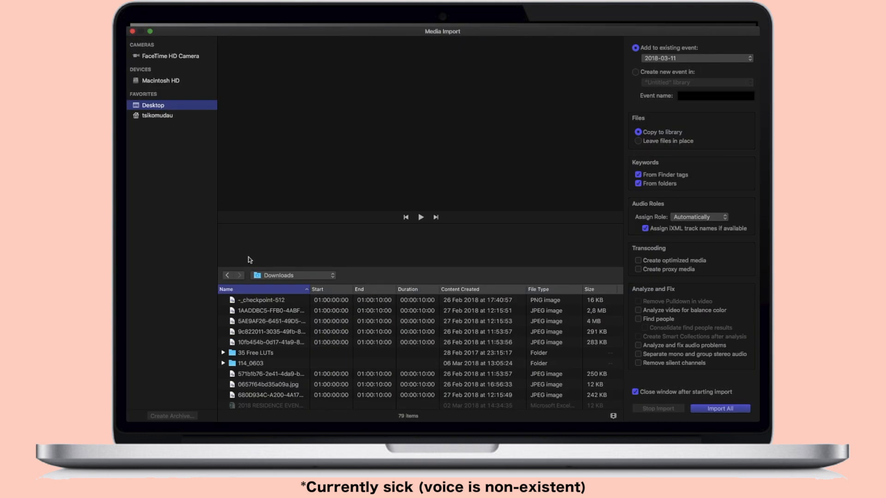
{"action": "left_click", "coordinate": [260, 278]}
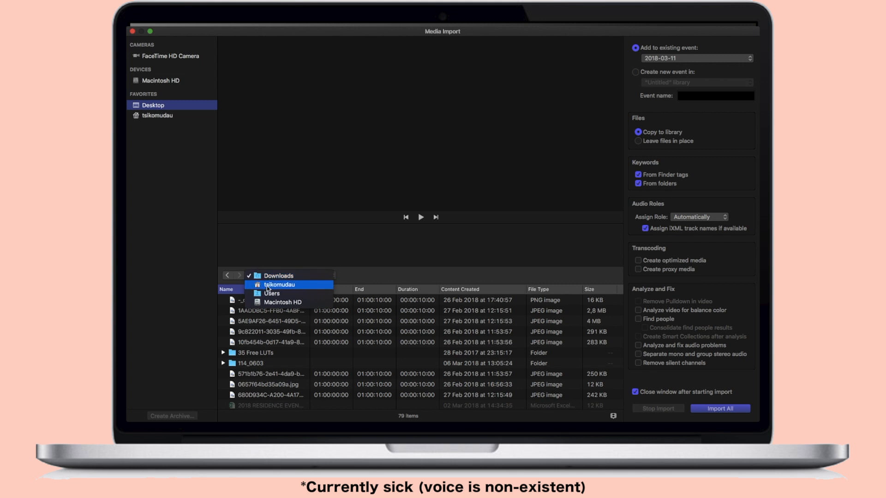
{"action": "left_click", "coordinate": [268, 287]}
{"action": "double_click", "coordinate": [262, 343]}
{"action": "double_click", "coordinate": [254, 366]}
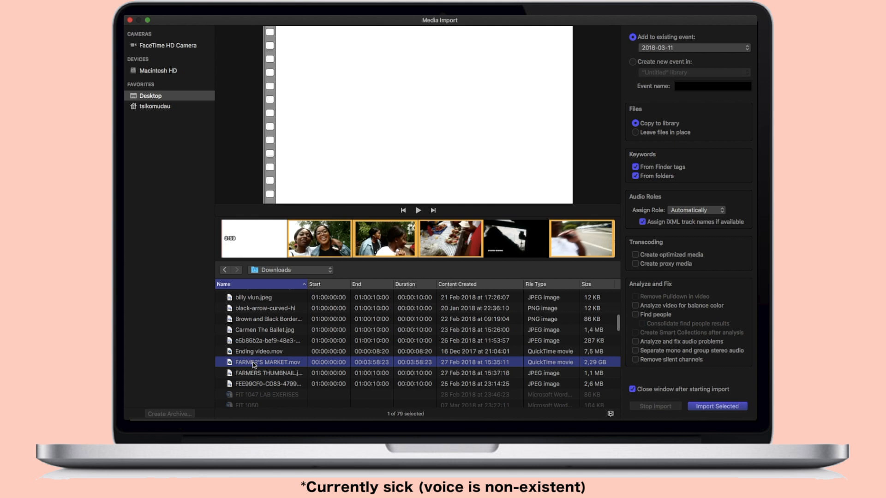
Place the whole FARMER'S MARKET clip at the start of the empty timeline
{"action": "left_click", "coordinate": [232, 161]}
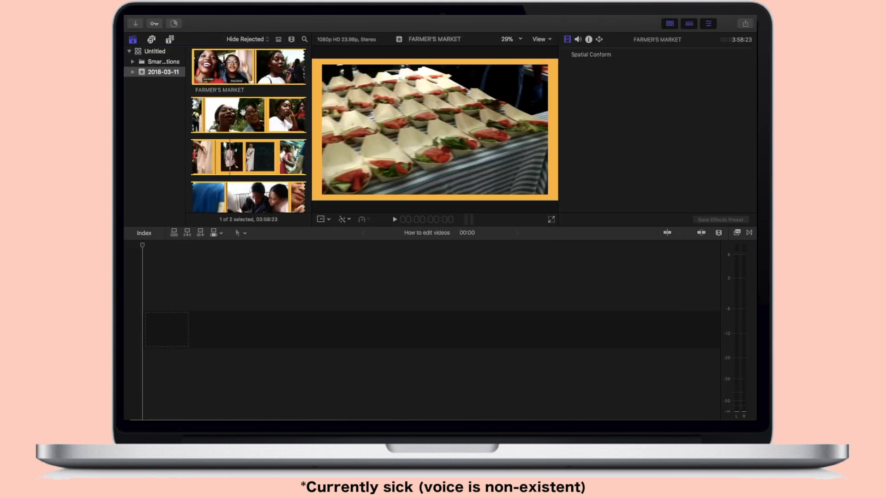
{"action": "left_click_drag", "start_coordinate": [243, 113], "coordinate": [166, 317]}
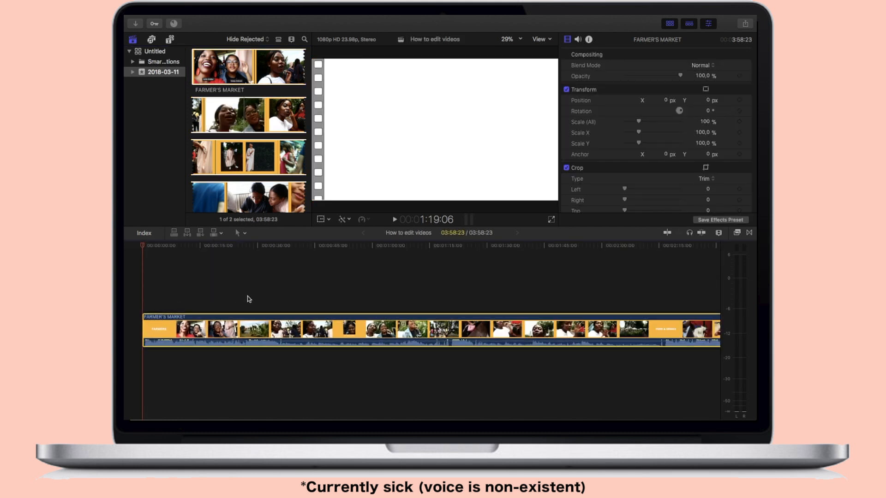
{"action": "left_click", "coordinate": [247, 300]}
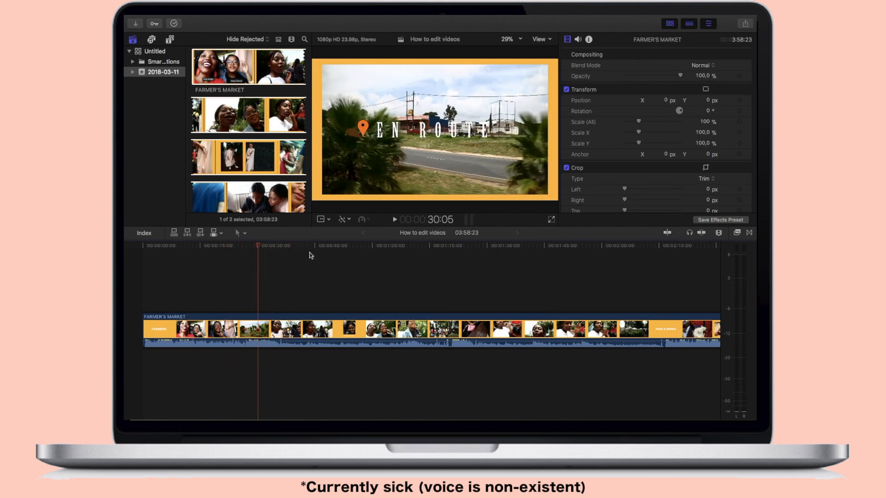
Split the timeline clip in two at about 40:17 with the Blade tool
{"action": "left_click", "coordinate": [246, 234]}
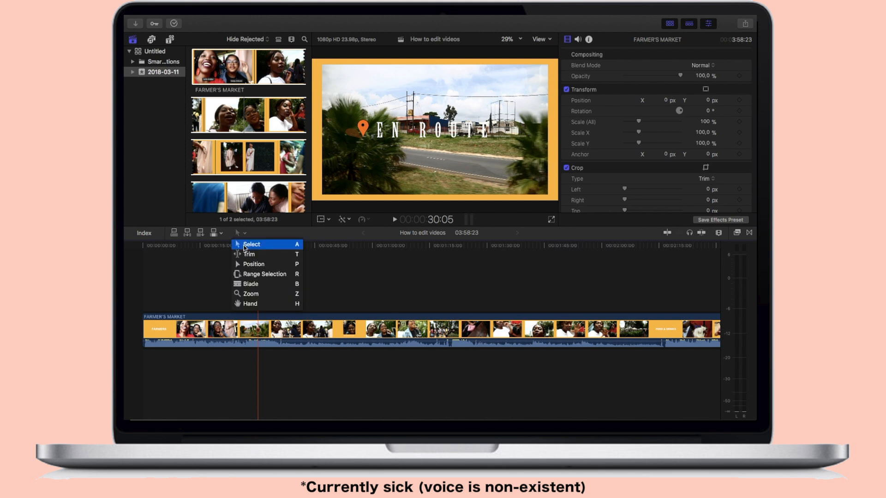
{"action": "left_click", "coordinate": [251, 287]}
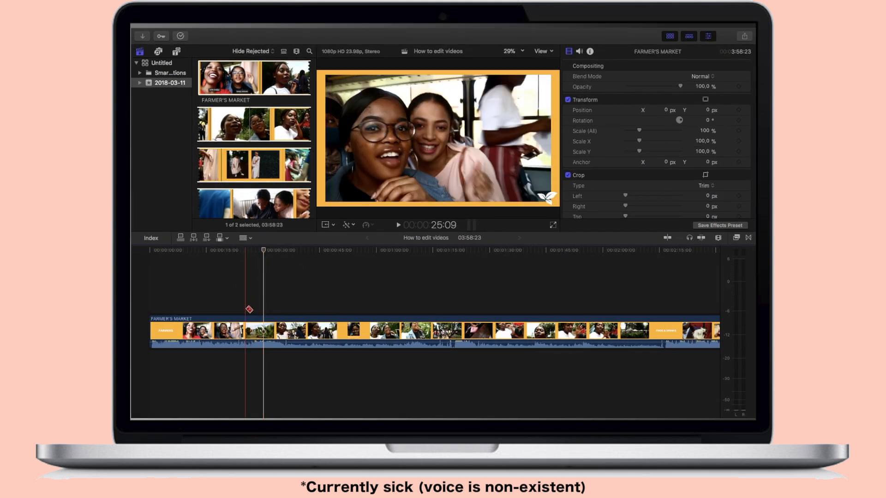
{"action": "left_click", "coordinate": [303, 329]}
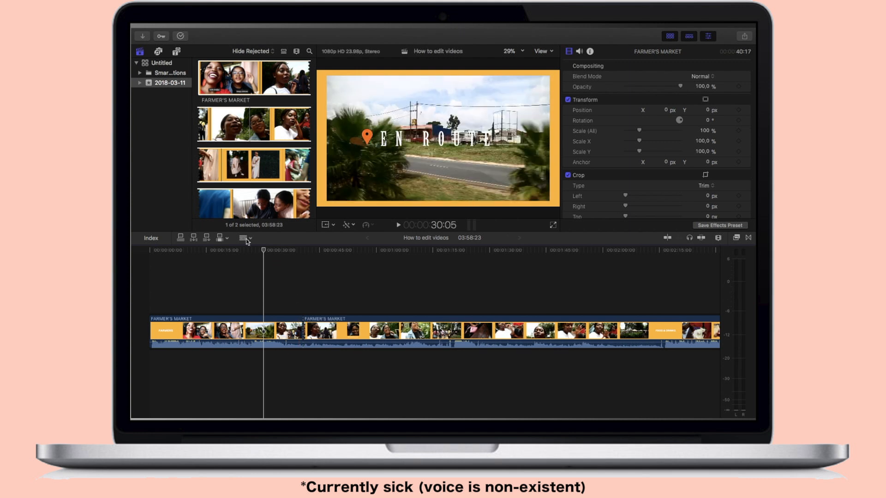
Return to the Select tool and lower the audio level of the first clip segment to silence
{"action": "left_click", "coordinate": [244, 238]}
{"action": "left_click", "coordinate": [253, 251]}
{"action": "mouse_move", "coordinate": [231, 343]}
{"action": "left_click_drag", "start_coordinate": [230, 342], "coordinate": [229, 361]}
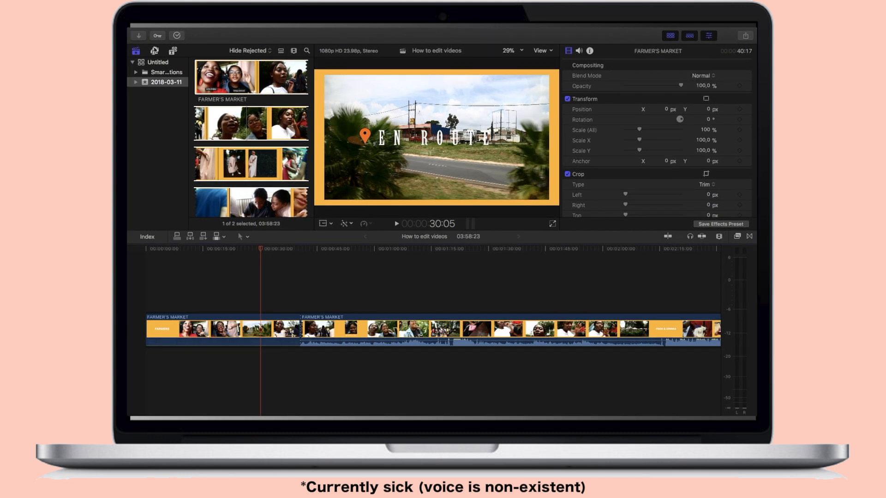
Add the song Video Games from the iTunes library beneath the video, starting at the beginning of the timeline
{"action": "left_click", "coordinate": [155, 50]}
{"action": "left_click", "coordinate": [170, 82]}
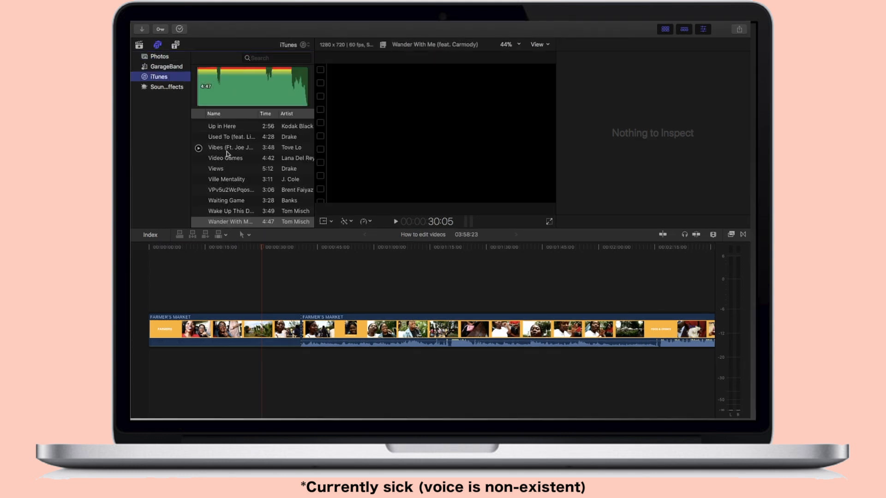
{"action": "left_click", "coordinate": [227, 161]}
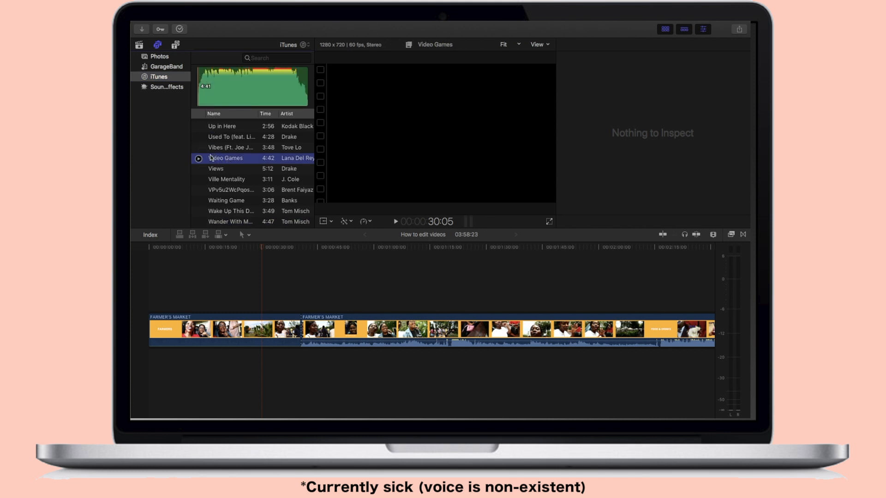
{"action": "left_click_drag", "start_coordinate": [213, 161], "coordinate": [145, 363]}
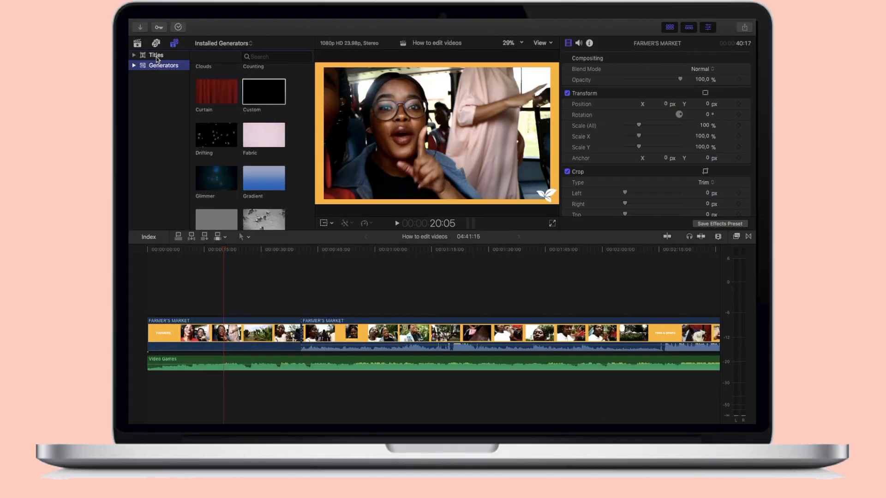
Place the Custom title above the first clip at about 13 seconds and select it with the playhead over it
{"action": "left_click", "coordinate": [156, 55]}
{"action": "scroll", "coordinate": [228, 175], "scroll_direction": "down", "scroll_amount": 8}
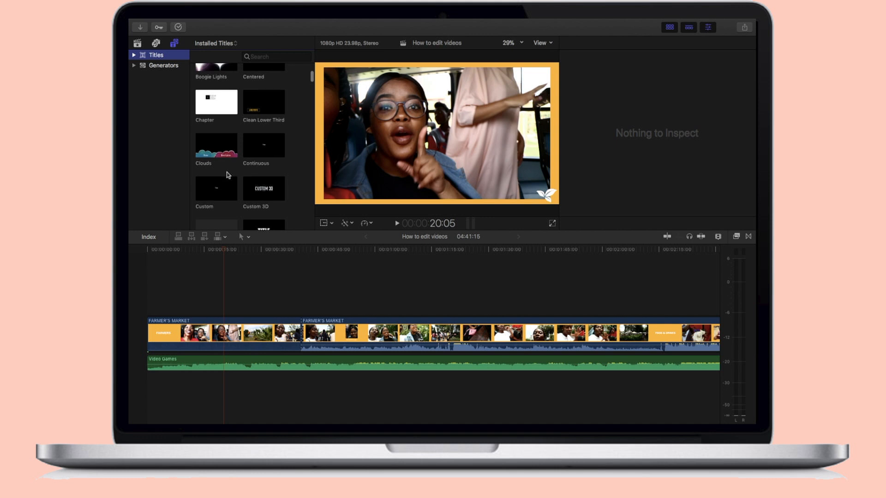
{"action": "left_click_drag", "start_coordinate": [217, 190], "coordinate": [201, 295]}
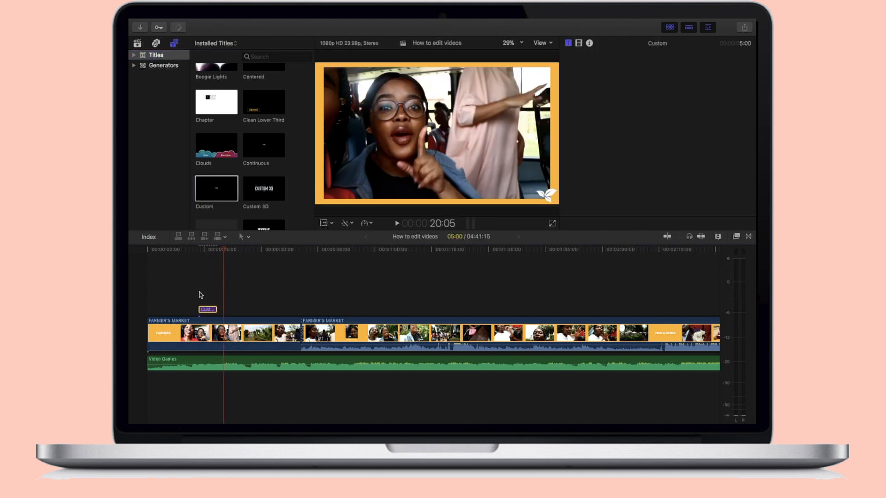
{"action": "left_click", "coordinate": [209, 293]}
{"action": "left_click", "coordinate": [209, 312]}
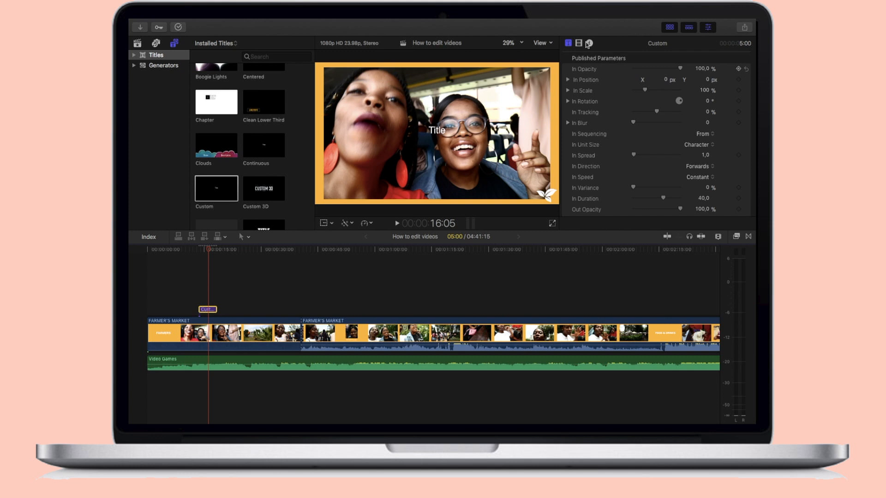
Replace the title's placeholder text with "How to edit text or add text"
{"action": "left_click", "coordinate": [588, 44]}
{"action": "left_click", "coordinate": [582, 84]}
{"action": "key", "text": "BackSpace"}
{"action": "key", "text": "BackSpace"}
{"action": "key", "text": "BackSpace"}
{"action": "key", "text": "BackSpace"}
{"action": "key", "text": "BackSpace"}
{"action": "type", "text": "How to edit text "}
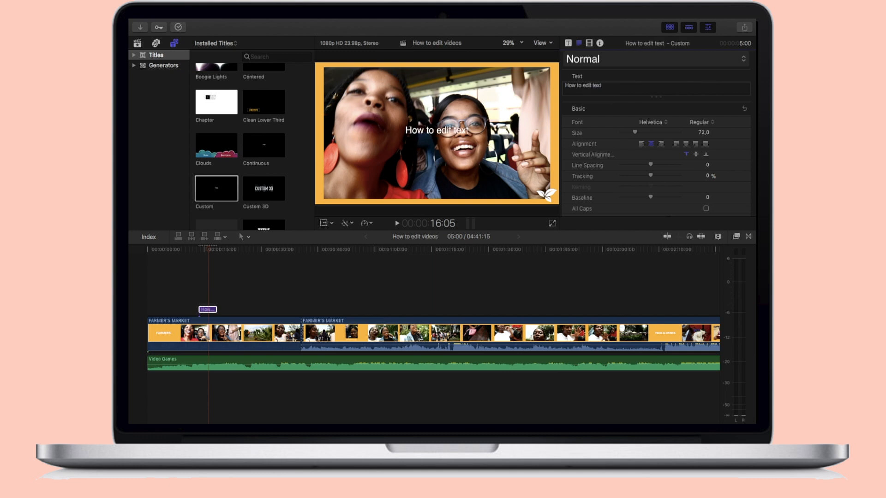
{"action": "type", "text": "or ad"}
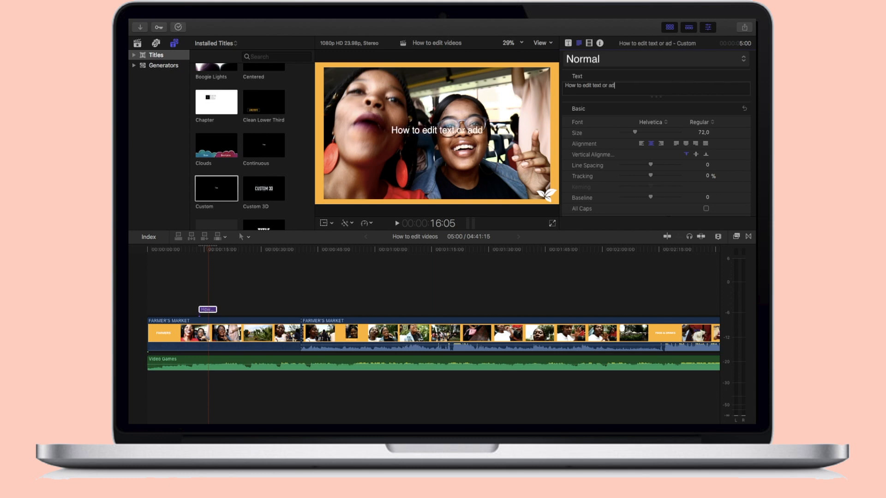
{"action": "type", "text": "d text"}
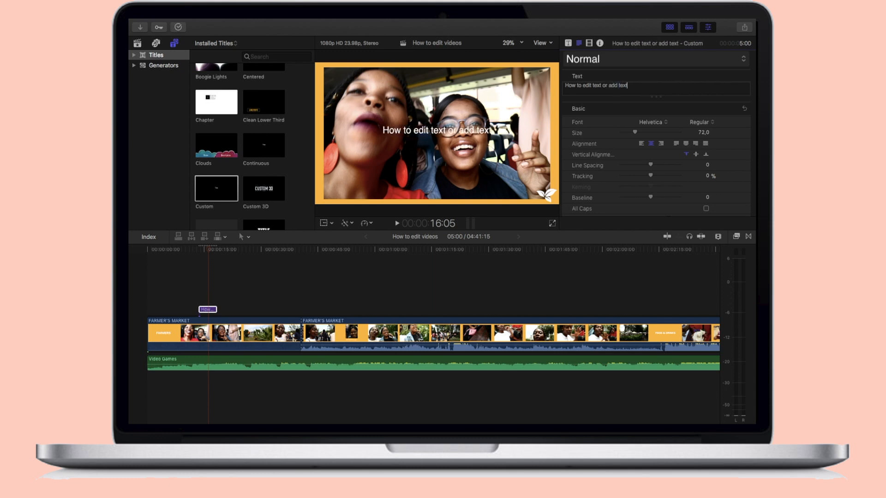
Set the title's font to ITC Franklin Gothic and its size to 103
{"action": "left_click", "coordinate": [653, 125]}
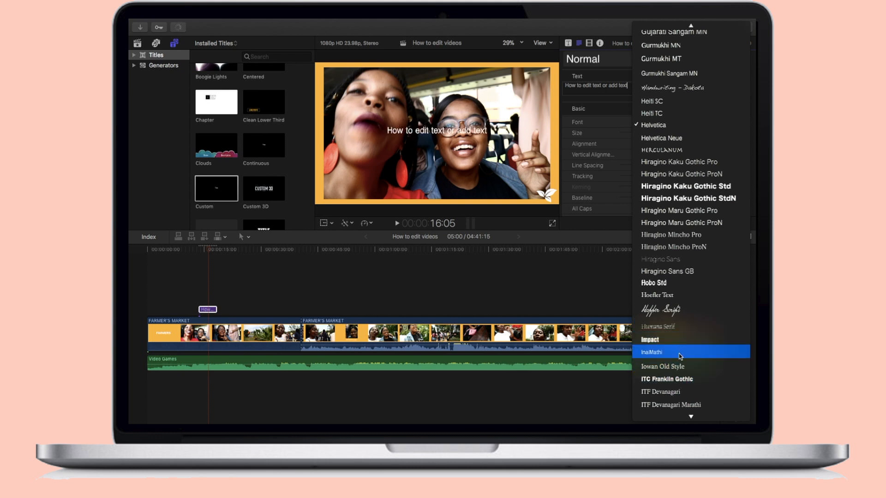
{"action": "left_click", "coordinate": [679, 379]}
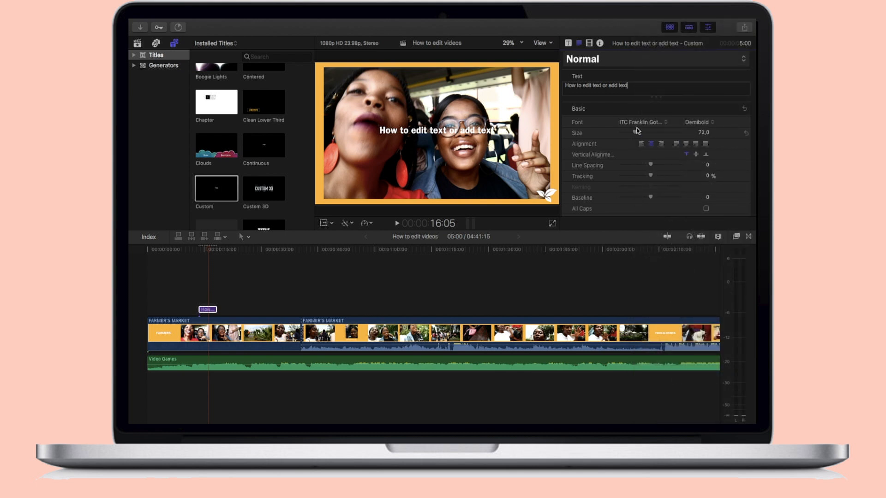
{"action": "mouse_move", "coordinate": [636, 134]}
{"action": "left_mouse_down"}
{"action": "mouse_move", "coordinate": [650, 135]}
{"action": "mouse_move", "coordinate": [642, 135]}
{"action": "left_mouse_up"}
Change the title's face color to orange-red and preview the title on the timeline
{"action": "scroll", "coordinate": [644, 166], "scroll_direction": "down", "scroll_amount": 5}
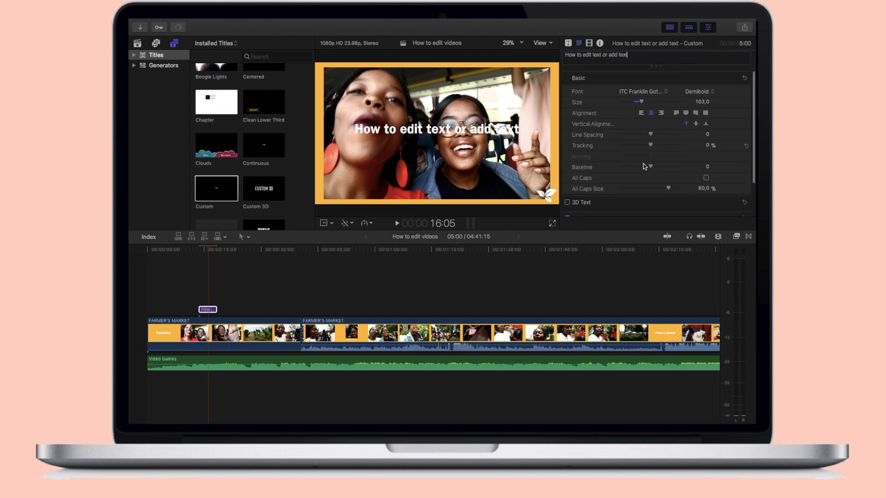
{"action": "left_click", "coordinate": [734, 171]}
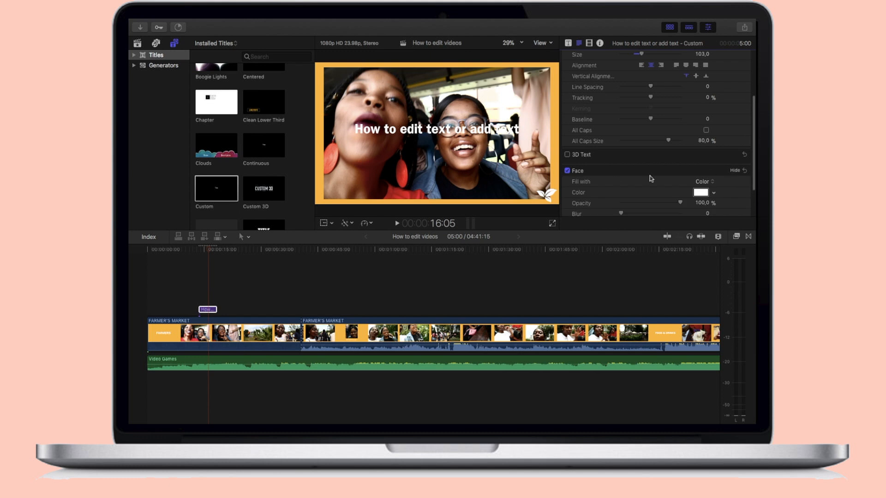
{"action": "left_click", "coordinate": [701, 193]}
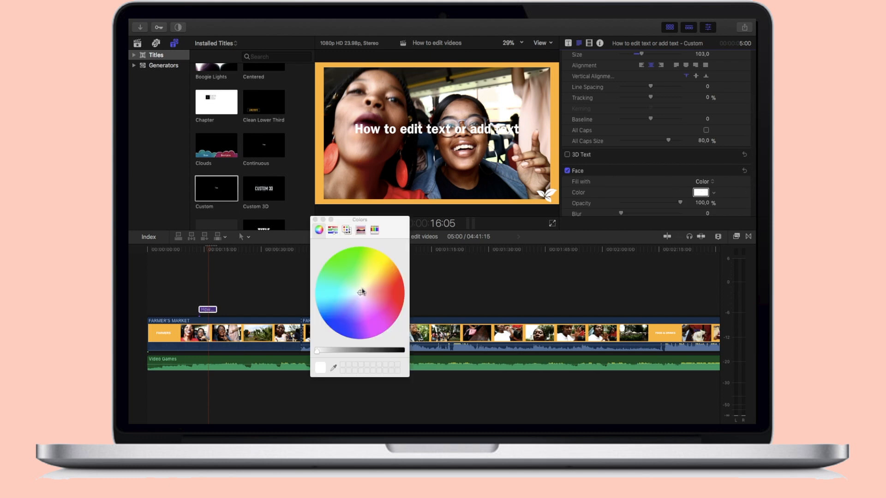
{"action": "left_click_drag", "start_coordinate": [363, 295], "coordinate": [399, 283]}
{"action": "left_click", "coordinate": [315, 219]}
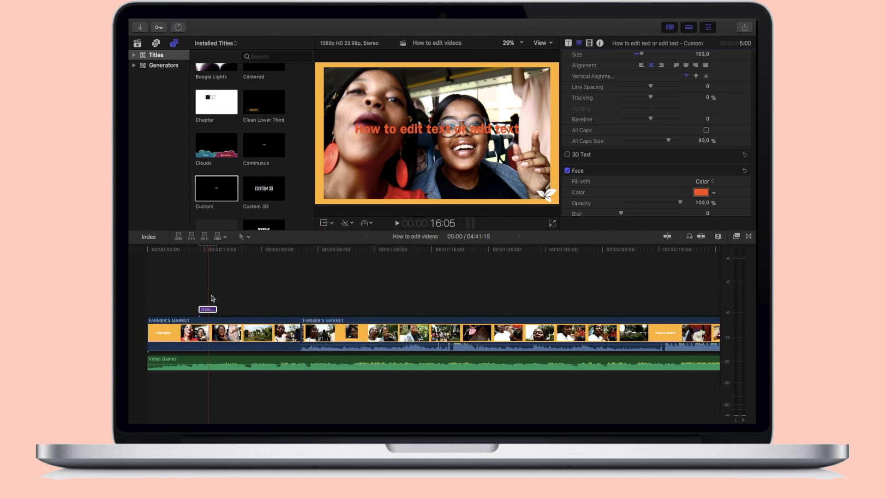
{"action": "left_click", "coordinate": [212, 299]}
{"action": "left_click", "coordinate": [208, 310]}
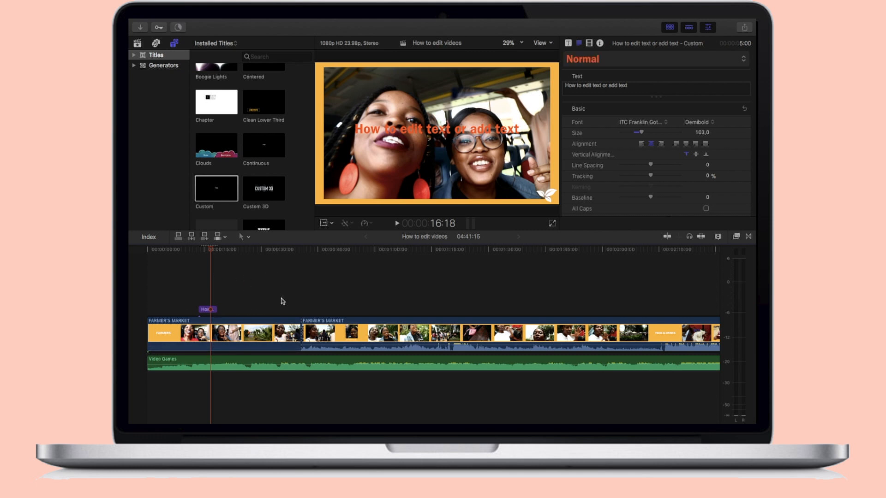
Place the Custom generator above the title at about 13:13 and shorten it to 4:23 to match the title
{"action": "left_click", "coordinate": [163, 62]}
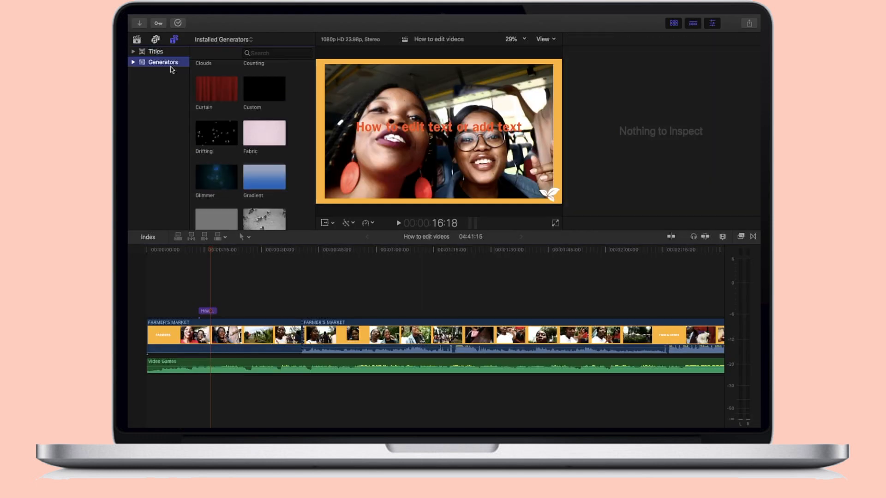
{"action": "scroll", "coordinate": [268, 115], "scroll_direction": "down", "scroll_amount": 2}
{"action": "scroll", "coordinate": [277, 70], "scroll_direction": "up", "scroll_amount": 2}
{"action": "left_click", "coordinate": [260, 87]}
{"action": "left_click_drag", "start_coordinate": [259, 85], "coordinate": [199, 287]}
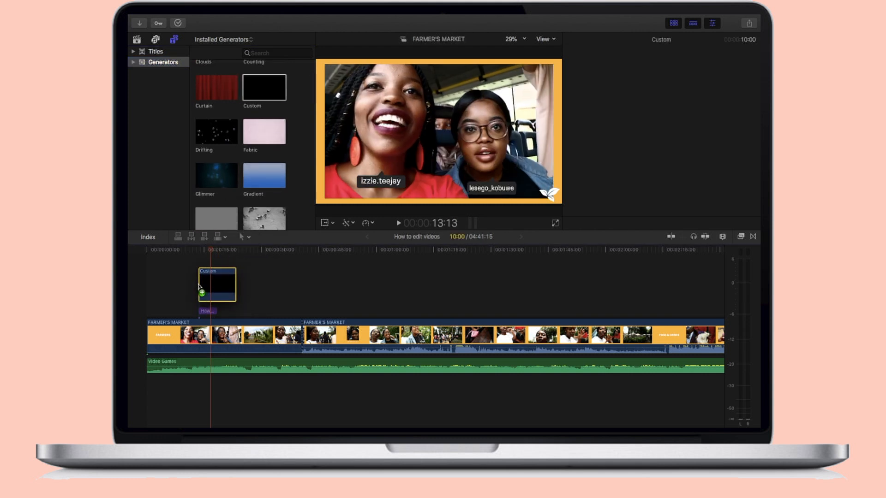
{"action": "left_click", "coordinate": [208, 261]}
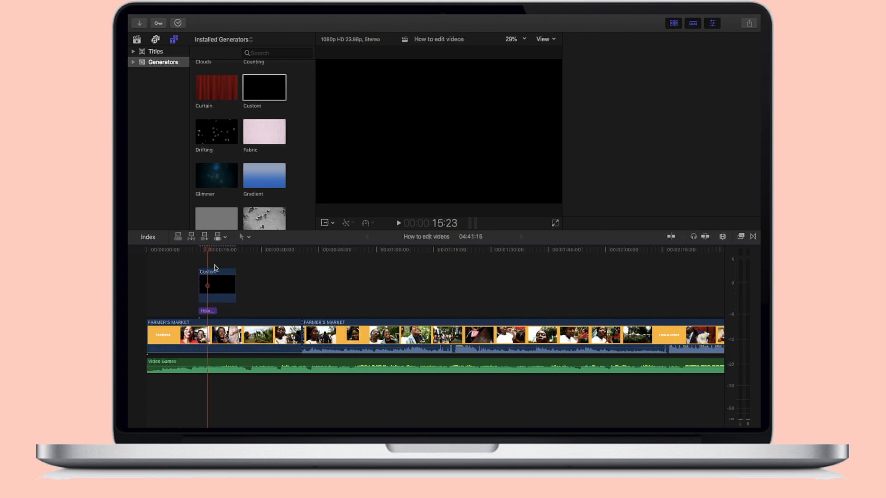
{"action": "left_click_drag", "start_coordinate": [235, 277], "coordinate": [216, 278]}
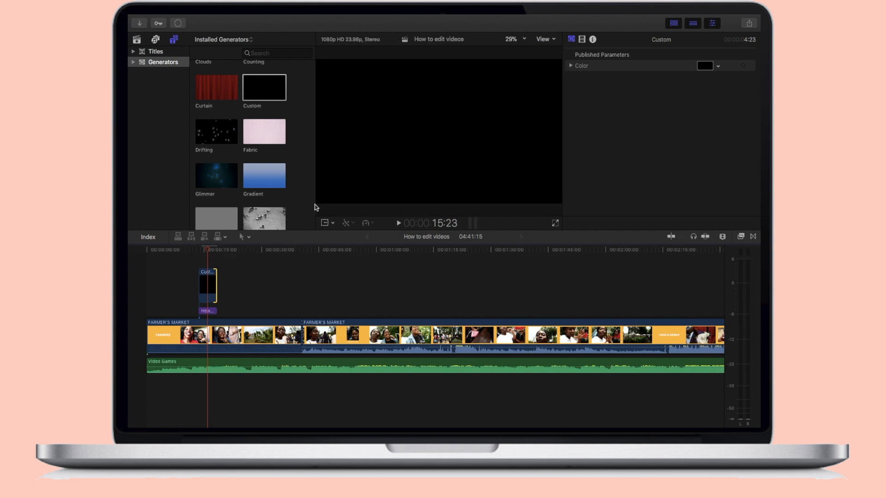
Turn on the on-screen Transform controls and move the black generator clip beneath the first video clip
{"action": "left_click", "coordinate": [326, 226]}
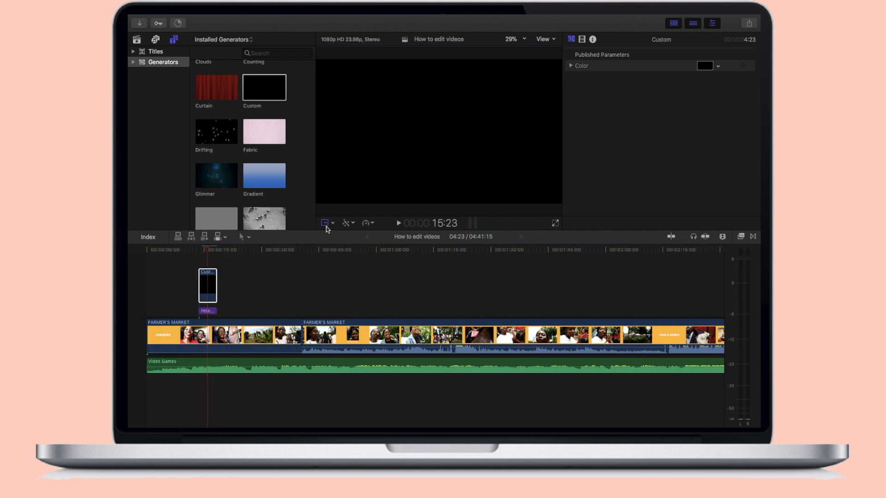
{"action": "left_click", "coordinate": [197, 262]}
{"action": "left_click", "coordinate": [206, 260]}
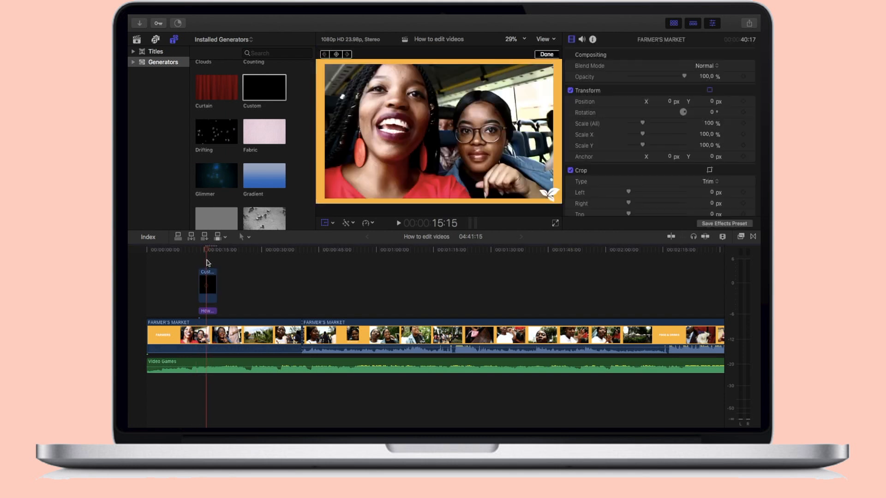
{"action": "mouse_move", "coordinate": [318, 204]}
{"action": "left_mouse_down"}
{"action": "mouse_move", "coordinate": [398, 163]}
{"action": "mouse_move", "coordinate": [368, 186]}
{"action": "mouse_move", "coordinate": [323, 199]}
{"action": "mouse_move", "coordinate": [333, 204]}
{"action": "left_mouse_up"}
{"action": "left_click_drag", "start_coordinate": [207, 301], "coordinate": [206, 390]}
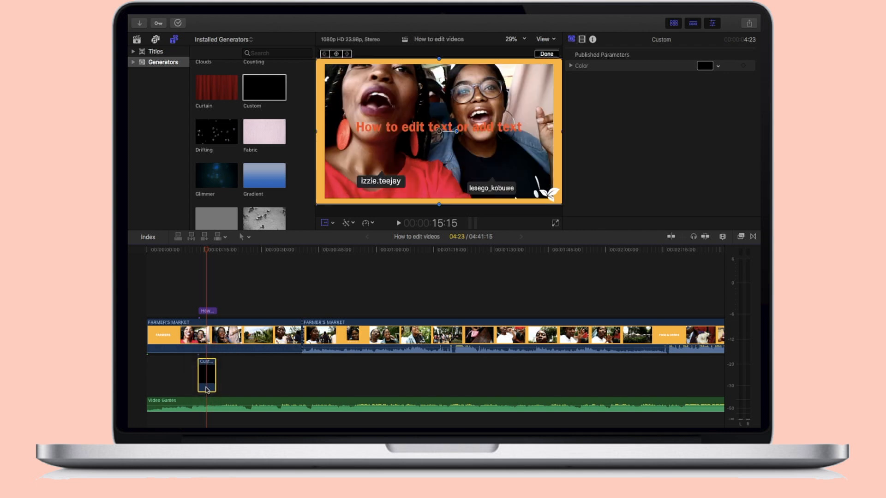
Select the title and scale it down slightly in the viewer
{"action": "left_click", "coordinate": [208, 286]}
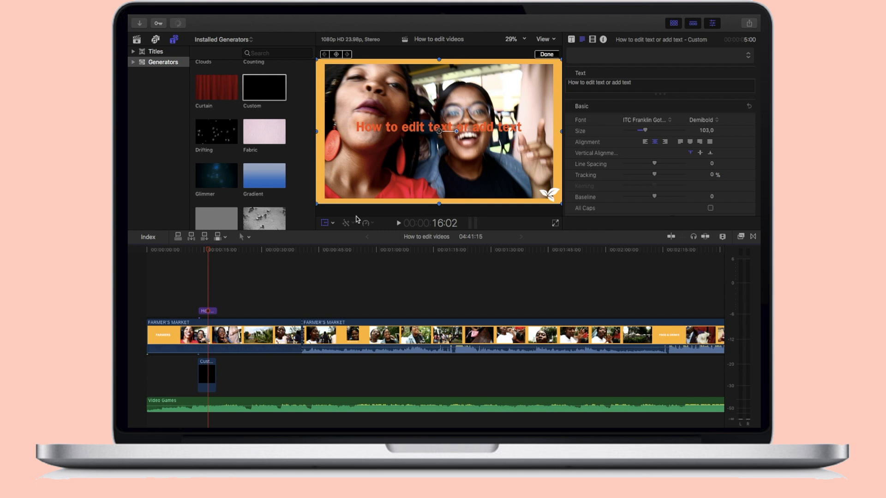
{"action": "left_click_drag", "start_coordinate": [317, 206], "coordinate": [323, 203]}
Scale the first FARMER'S MARKET video clip down to about 92.89% so the generator background borders it
{"action": "left_click", "coordinate": [207, 333]}
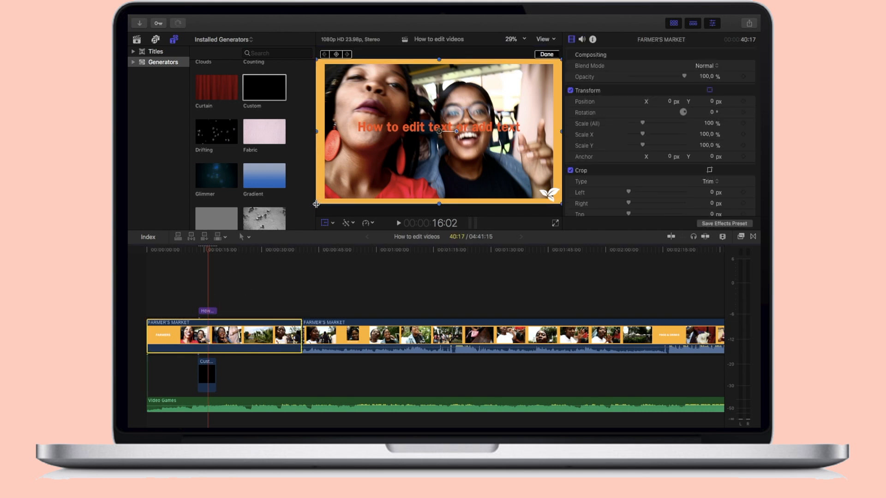
{"action": "left_click_drag", "start_coordinate": [318, 204], "coordinate": [330, 195]}
Change the color of the Custom generator clip beneath the video from black to bright orange
{"action": "left_click", "coordinate": [209, 371]}
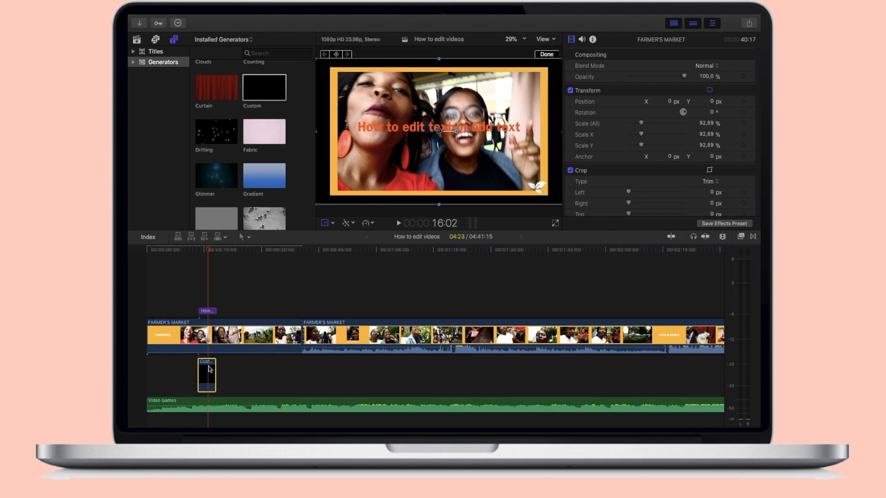
{"action": "left_click", "coordinate": [702, 66]}
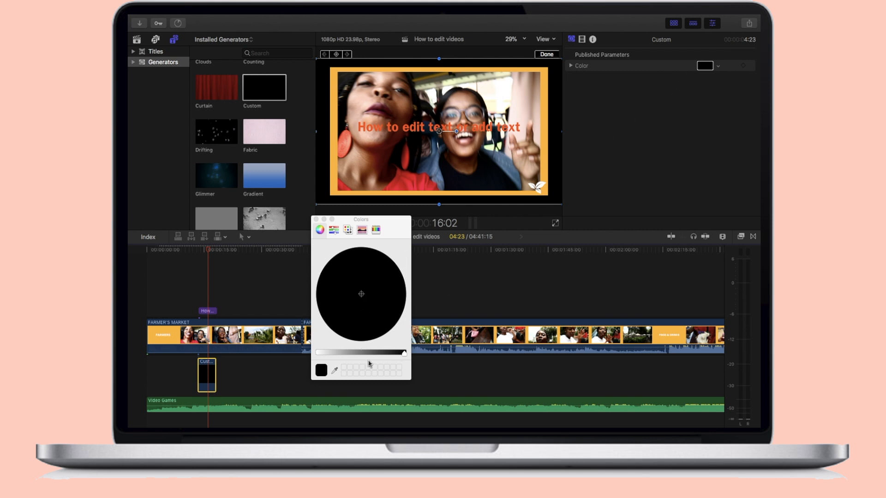
{"action": "left_click_drag", "start_coordinate": [406, 353], "coordinate": [309, 354]}
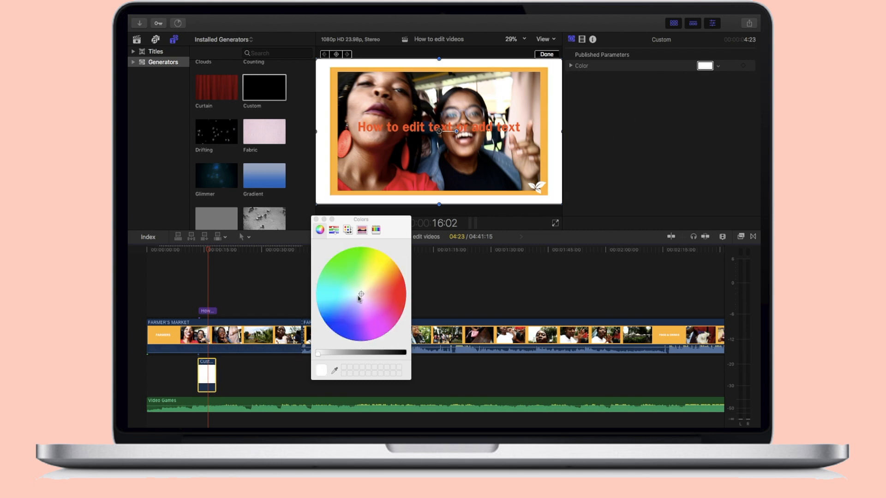
{"action": "left_click_drag", "start_coordinate": [362, 293], "coordinate": [398, 278]}
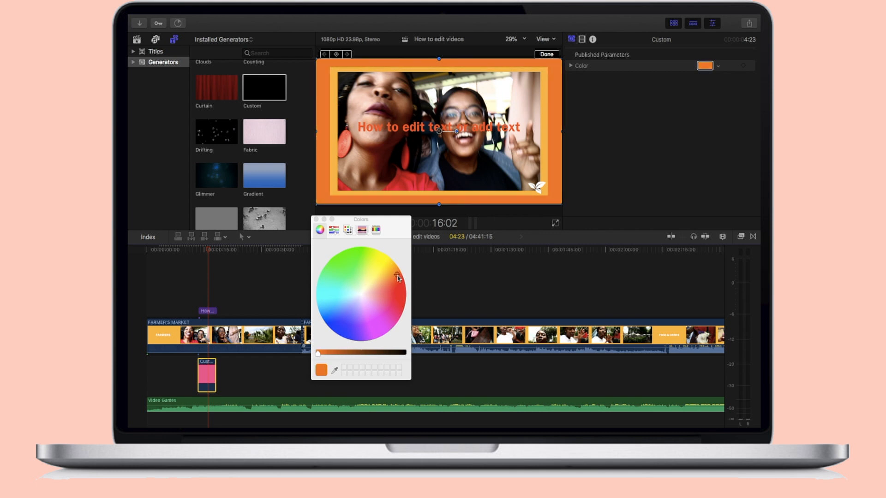
{"action": "left_click", "coordinate": [317, 220]}
Turn off the on-screen Transform controls and preview the timeline at about 22:23 and 16:10
{"action": "left_click", "coordinate": [324, 225]}
{"action": "left_click", "coordinate": [236, 291]}
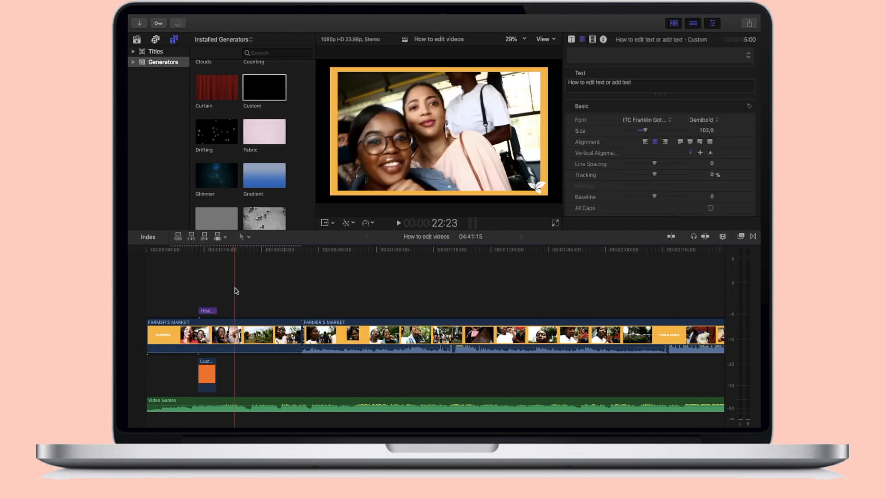
{"action": "left_click", "coordinate": [210, 288]}
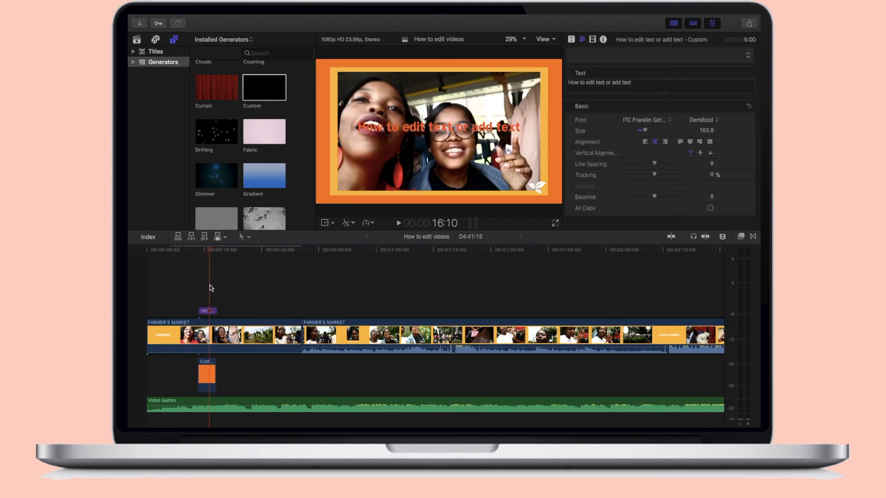